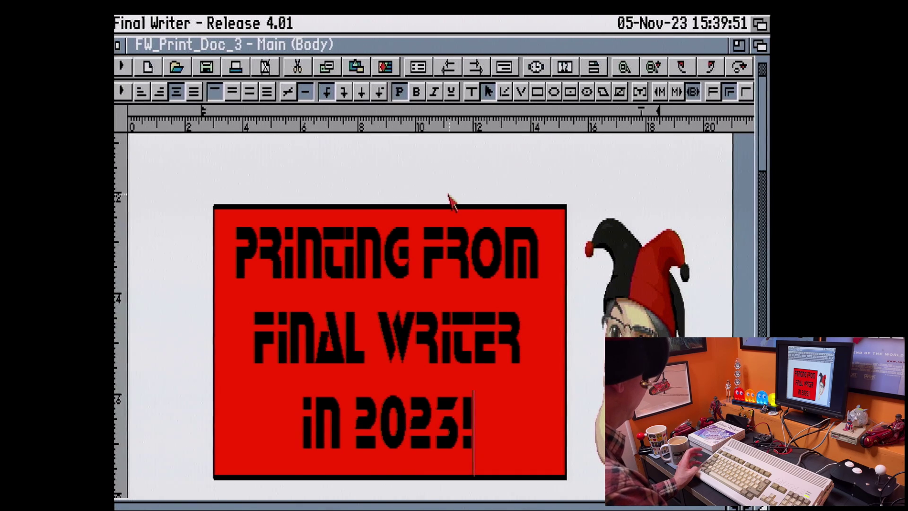
# Save the FW_Print_Doc_3 flyer with the toolbar Save button
pyautogui.click(208, 68)
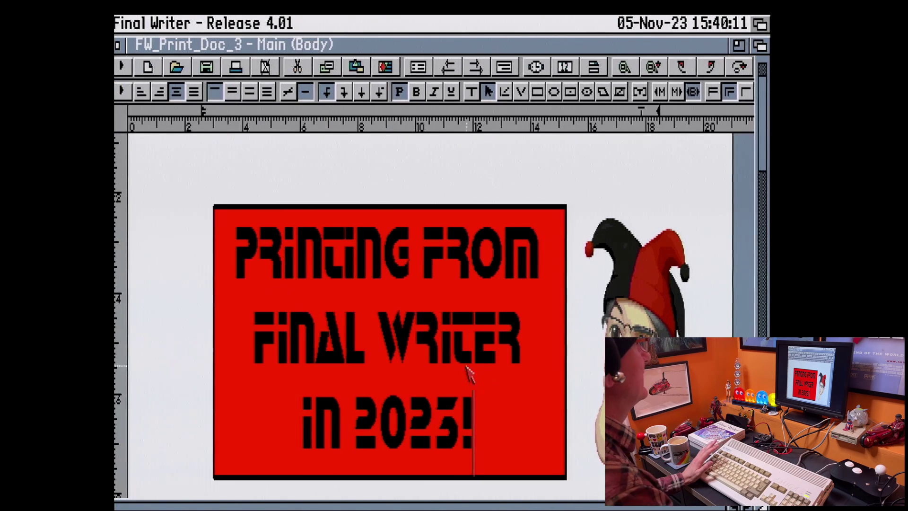
# Open Project > Print for the flyer and set Print To to PostScript File
pyautogui.rightClick(144, 35)
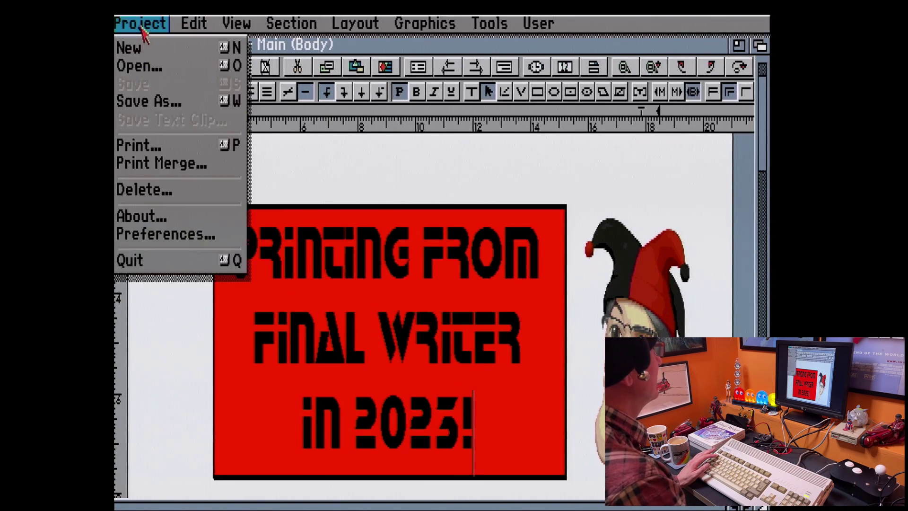
pyautogui.click(156, 145)
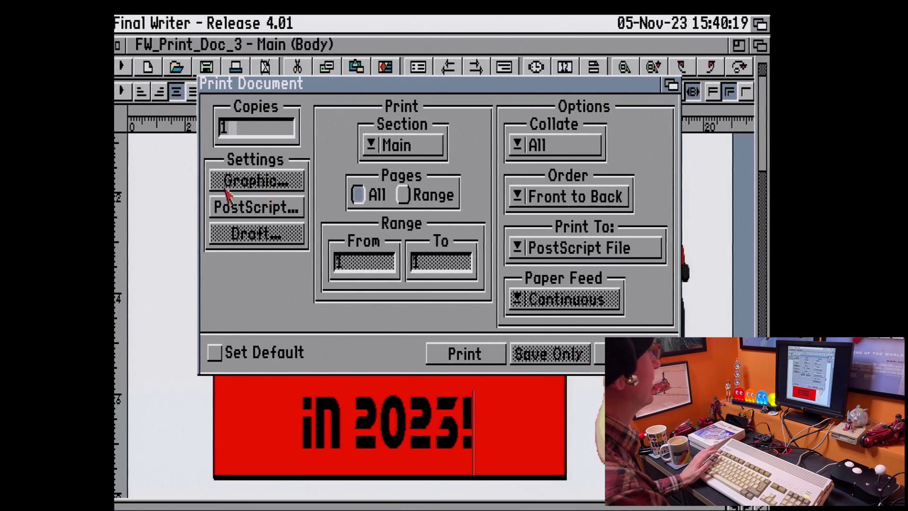
pyautogui.moveTo(575, 250); pyautogui.dragTo(582, 200)
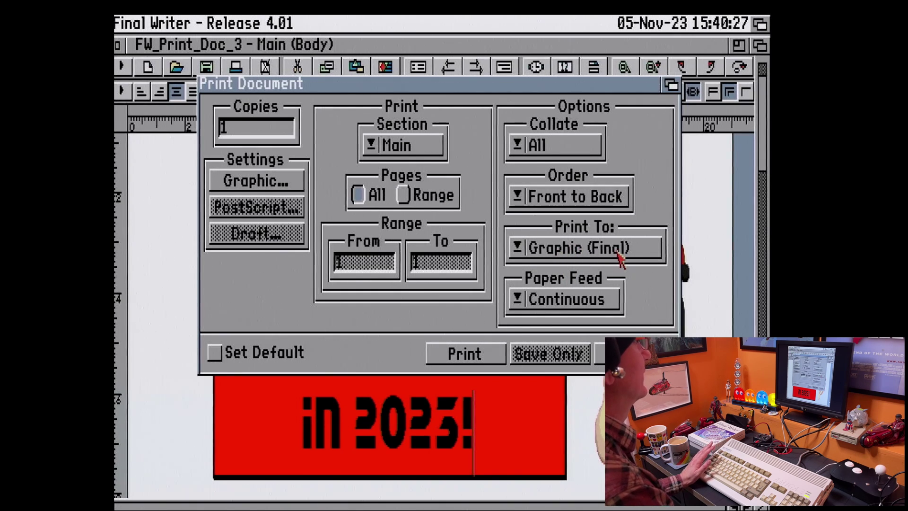
pyautogui.moveTo(594, 255); pyautogui.dragTo(599, 304)
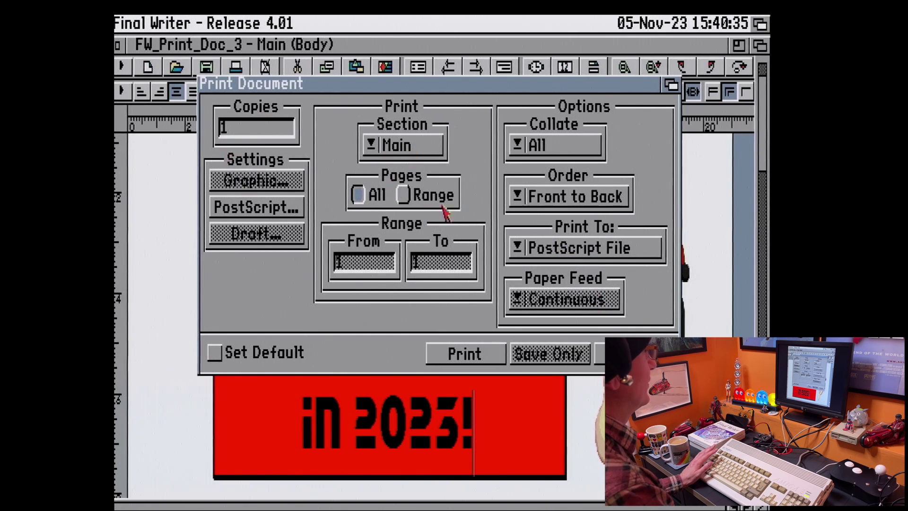
pyautogui.click(259, 211)
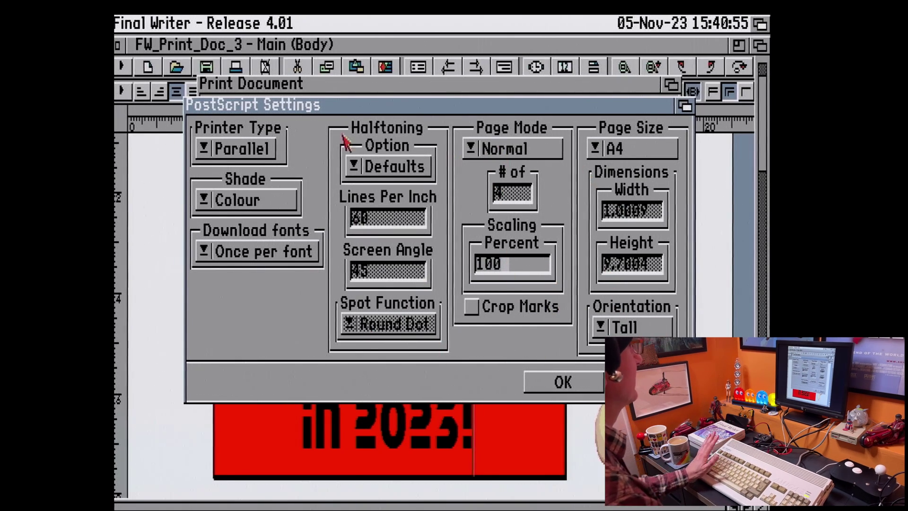
pyautogui.click(591, 384)
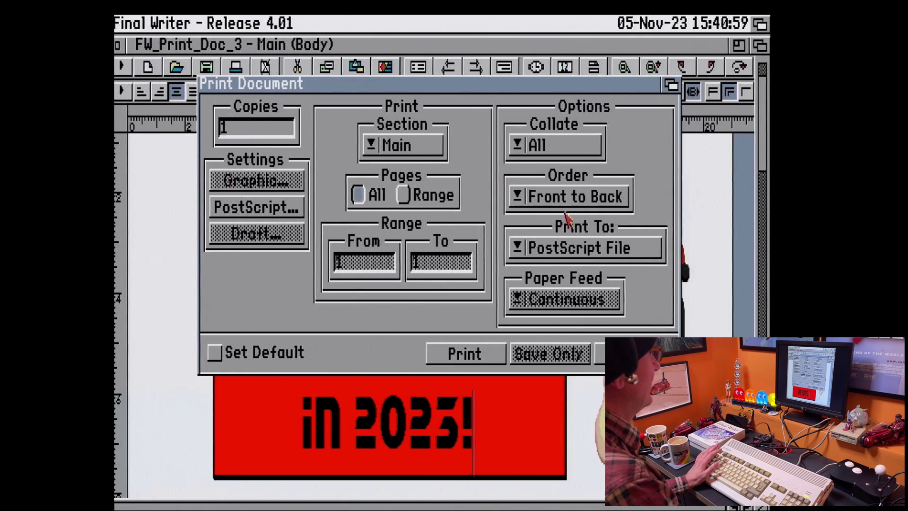
# Print the flyer to FW_Print_Doc_4.PS in FWDocs, changing Doc_3 to Doc_4
pyautogui.click(477, 359)
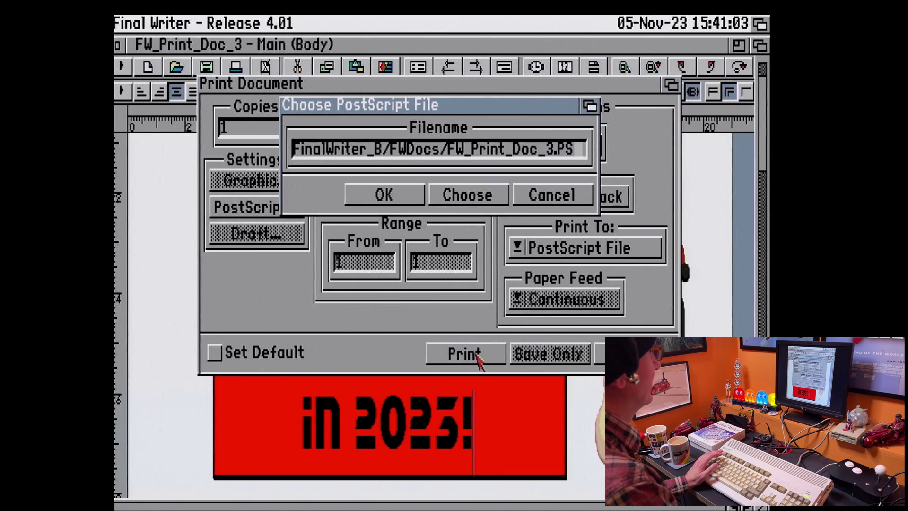
pyautogui.click(468, 150)
pyautogui.press('Right')
pyautogui.press('Right')
pyautogui.press('Right')
pyautogui.press('Right')
pyautogui.press('Right')
pyautogui.press('Right')
pyautogui.press('Right')
pyautogui.press('Right')
pyautogui.press('Right')
pyautogui.press('Right')
pyautogui.press('Right')
pyautogui.press('Right')
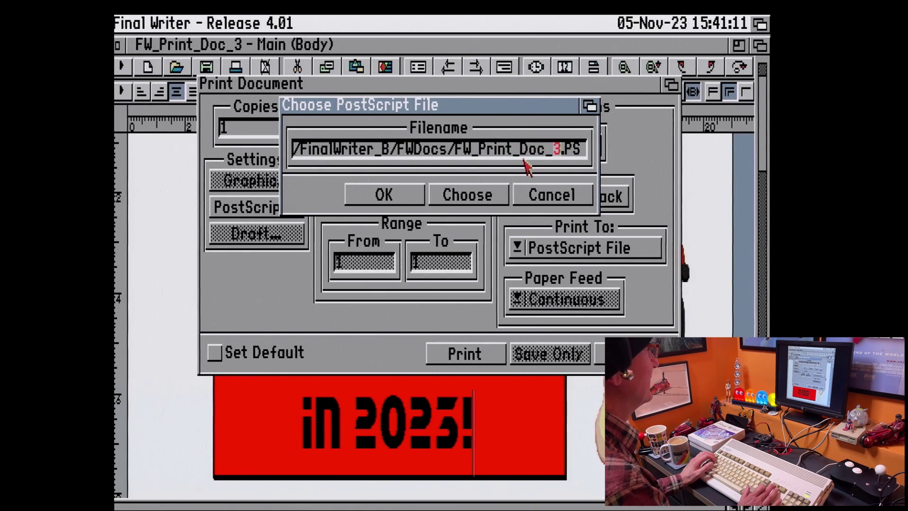
pyautogui.press('Delete')
pyautogui.write('4')
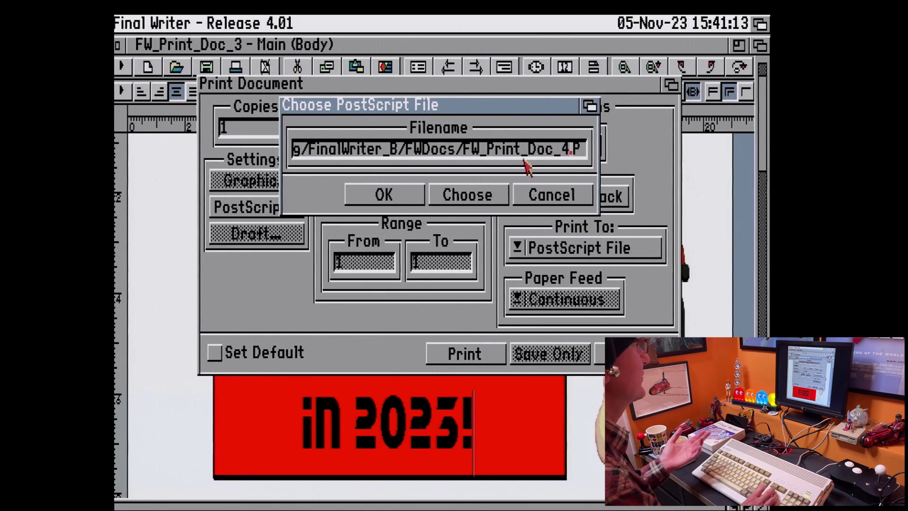
pyautogui.press('Left')
pyautogui.press('Left')
pyautogui.press('Left')
pyautogui.press('Left')
pyautogui.press('Right')
pyautogui.press('Right')
pyautogui.press('Right')
pyautogui.press('Left')
pyautogui.press('Left')
pyautogui.press('Left')
pyautogui.press('Left')
pyautogui.press('Right')
pyautogui.press('Right')
pyautogui.press('Right')
pyautogui.press('Right')
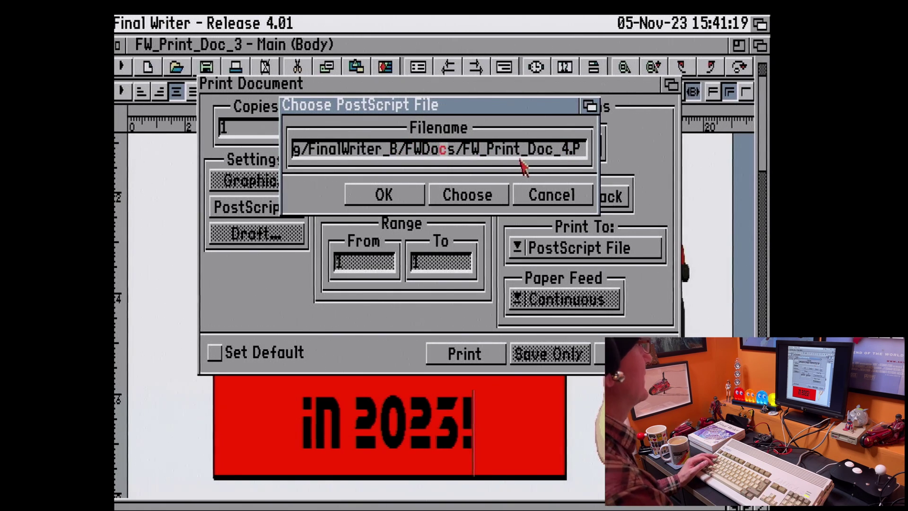
pyautogui.click(387, 197)
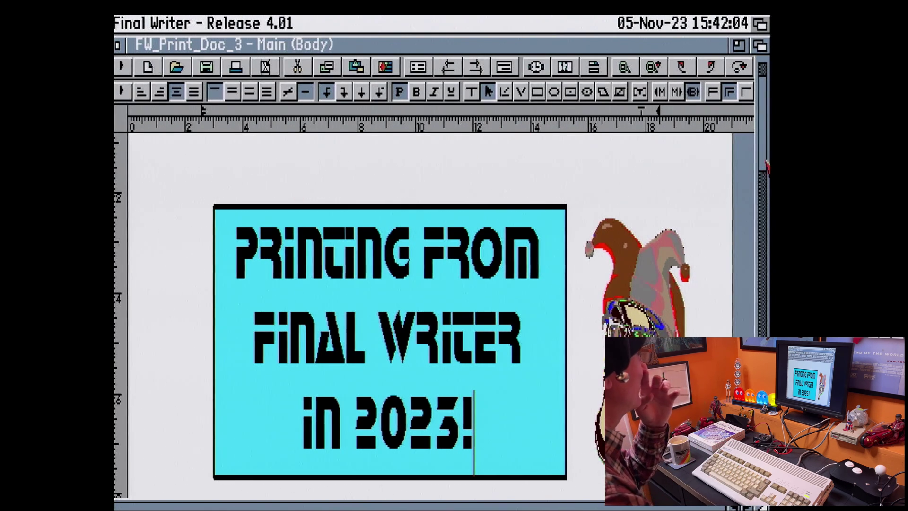
# Scroll to the flyer's next page, then go to the Workbench FWDocs drawer
pyautogui.click(762, 261)
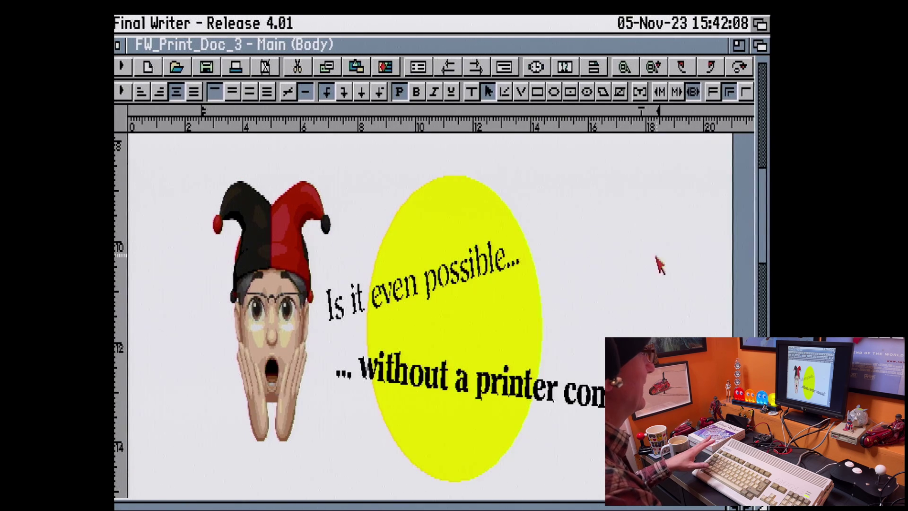
pyautogui.moveTo(765, 250); pyautogui.dragTo(765, 150)
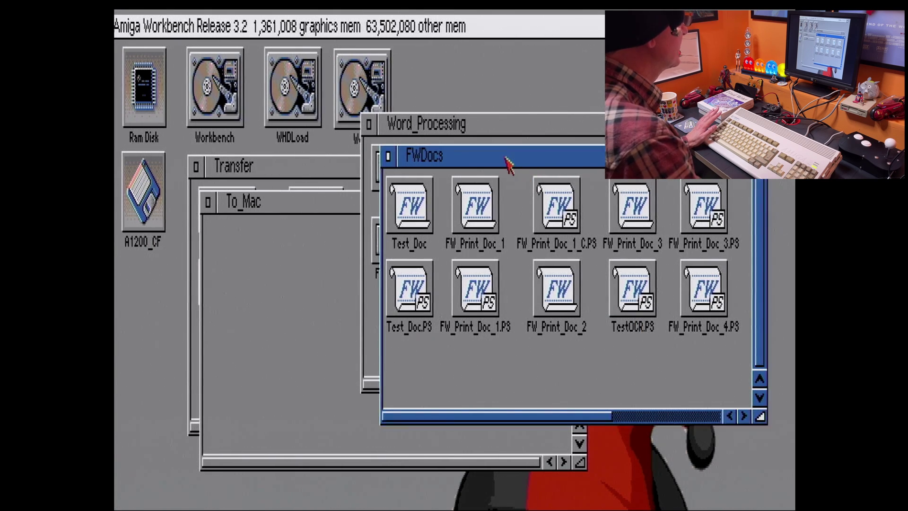
# Copy FW_Print_Doc_4.PS from FWDocs into the To_Mac folder
pyautogui.click(267, 204)
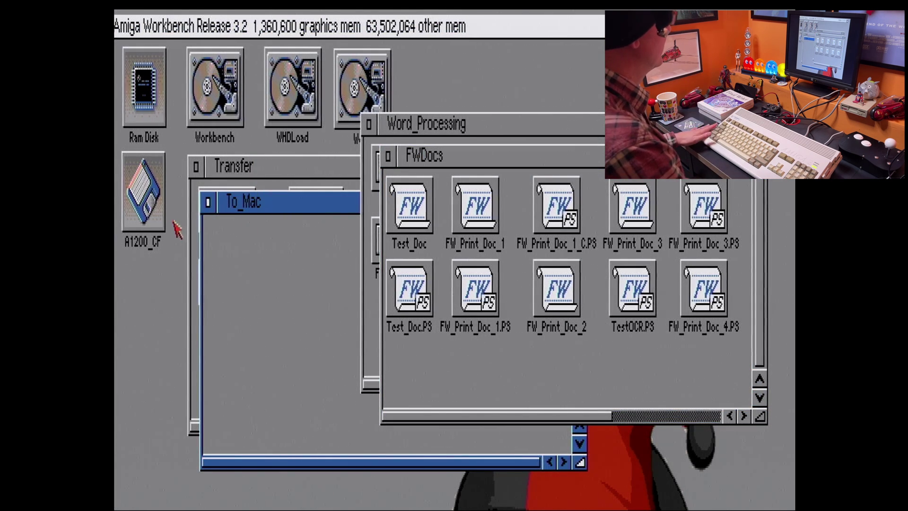
pyautogui.click(468, 164)
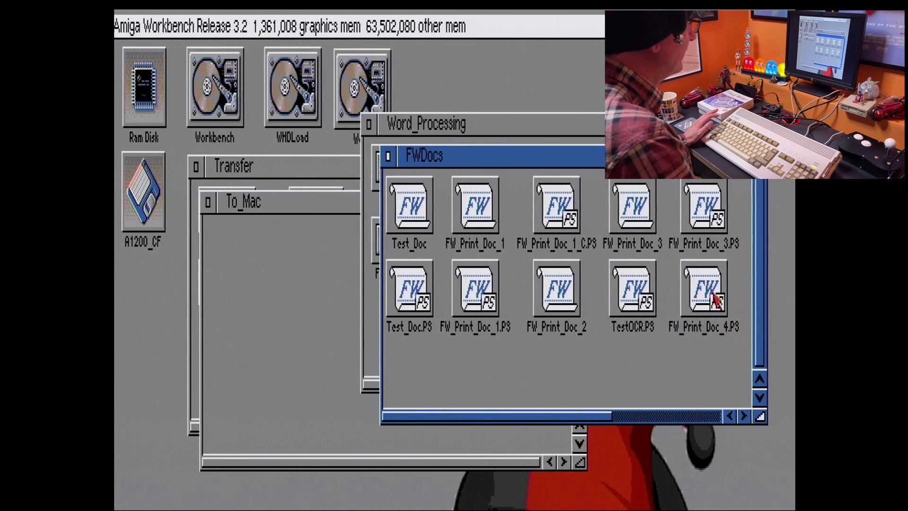
pyautogui.moveTo(702, 289); pyautogui.dragTo(282, 261)
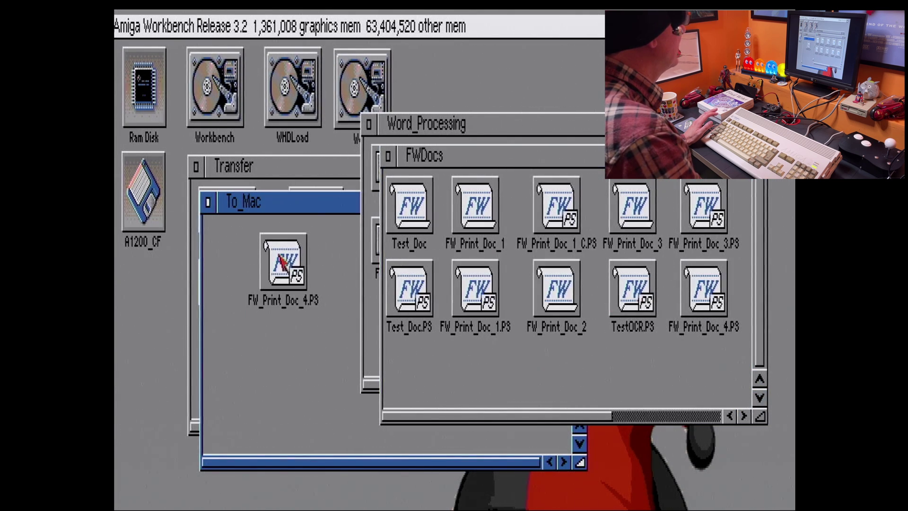
# Close the FWDocs and Word_Processing windows and reposition the To_Mac window
pyautogui.click(389, 157)
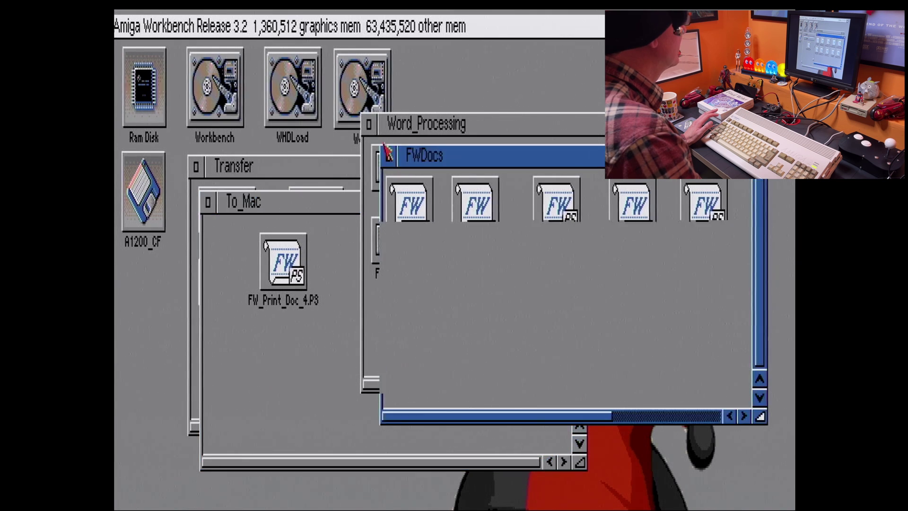
pyautogui.click(368, 127)
pyautogui.moveTo(377, 203); pyautogui.dragTo(440, 207)
pyautogui.moveTo(384, 215); pyautogui.dragTo(342, 210)
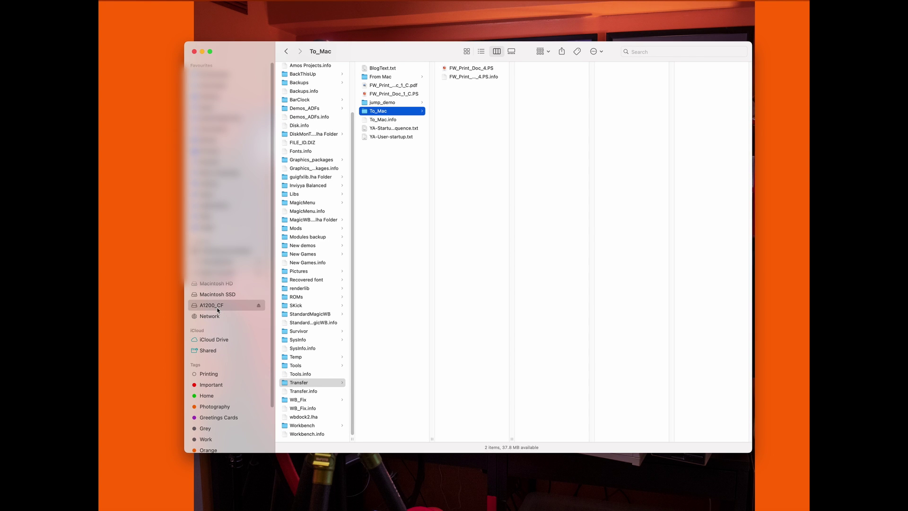
# Browse A1200_CF's Transfer > To_Mac folder and select FW_Print_Doc_4.PS to preview it
pyautogui.click(281, 385)
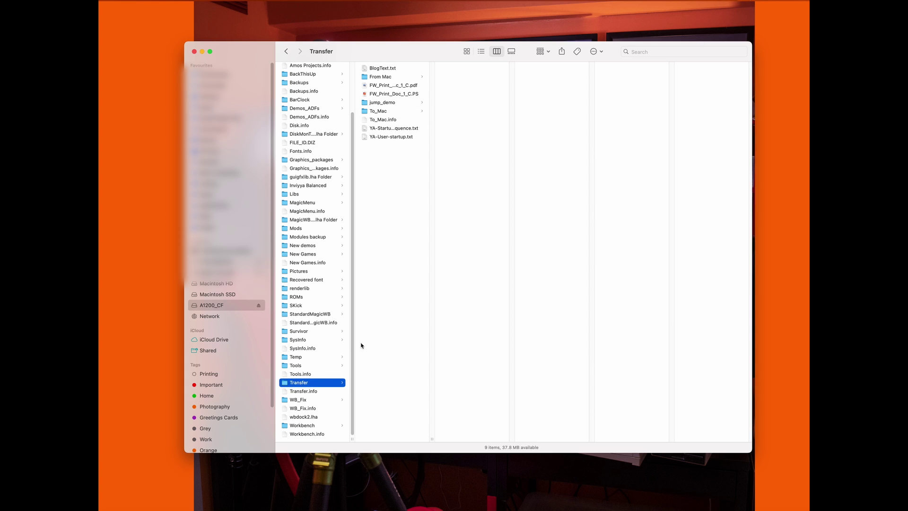
pyautogui.click(384, 113)
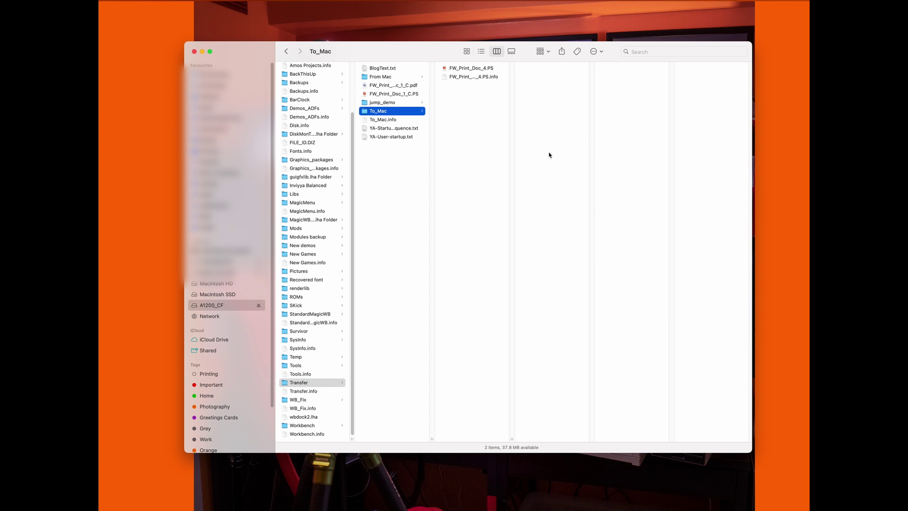
pyautogui.click(455, 69)
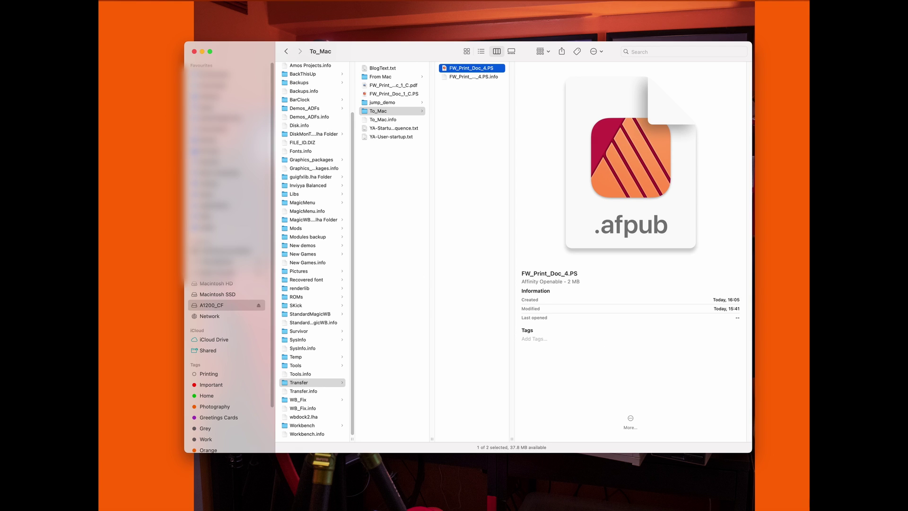
# Convert FW_Print_Doc_4.PS from the To_Mac folder into FW_Print_Doc_4.pdf
pyautogui.click(807, 500)
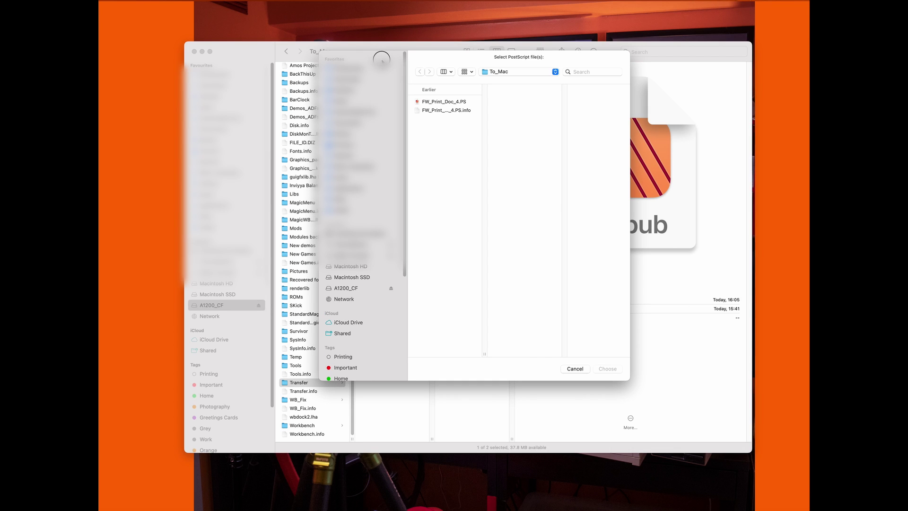
pyautogui.tripleClick(447, 58)
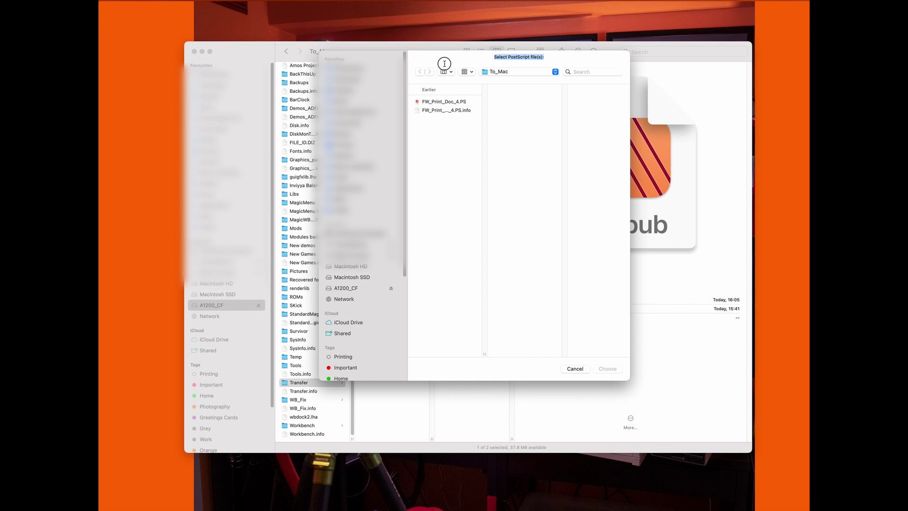
pyautogui.click(455, 56)
pyautogui.click(507, 72)
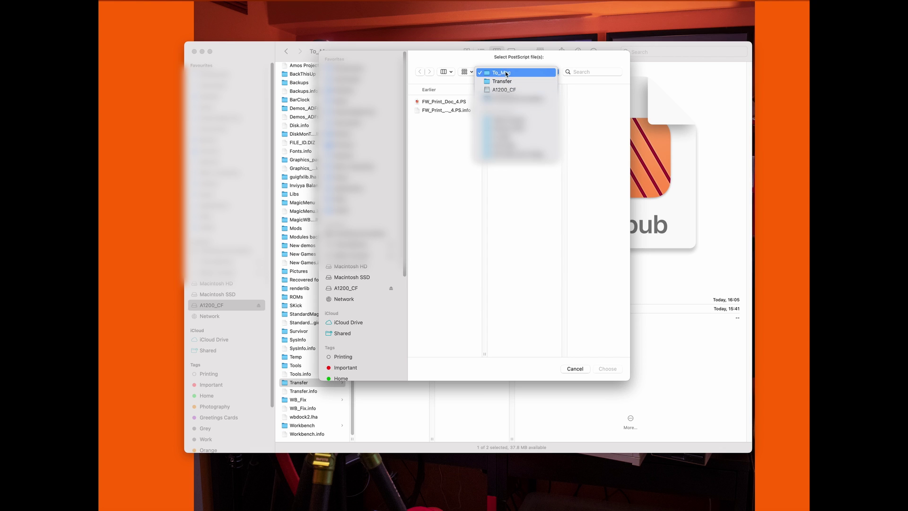
pyautogui.click(506, 73)
pyautogui.click(437, 103)
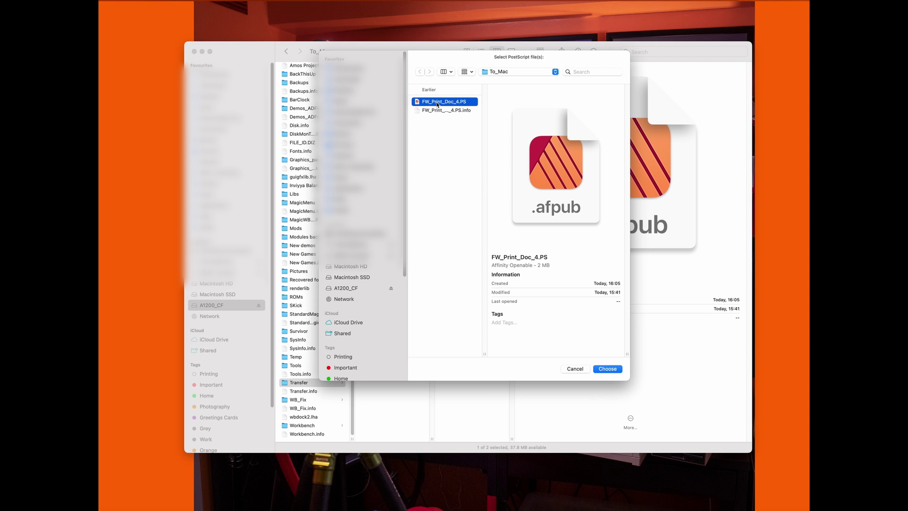
pyautogui.click(610, 370)
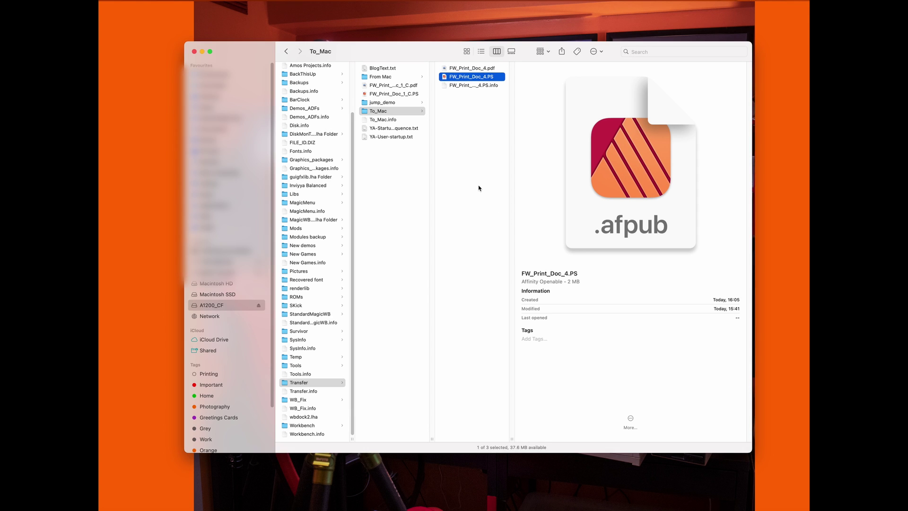
# Quick Look FW_Print_Doc_4.pdf, then reselect it to see its one-page, 122 KB details
pyautogui.click(461, 69)
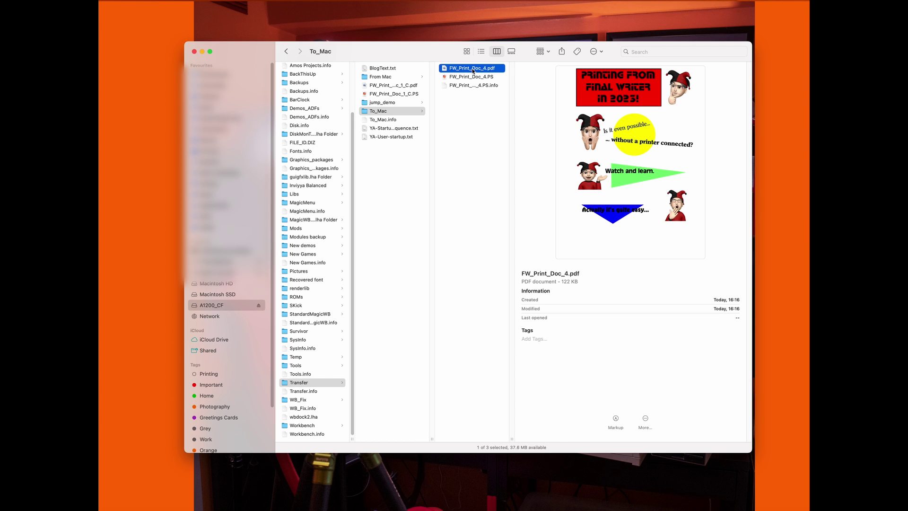
pyautogui.press('space')
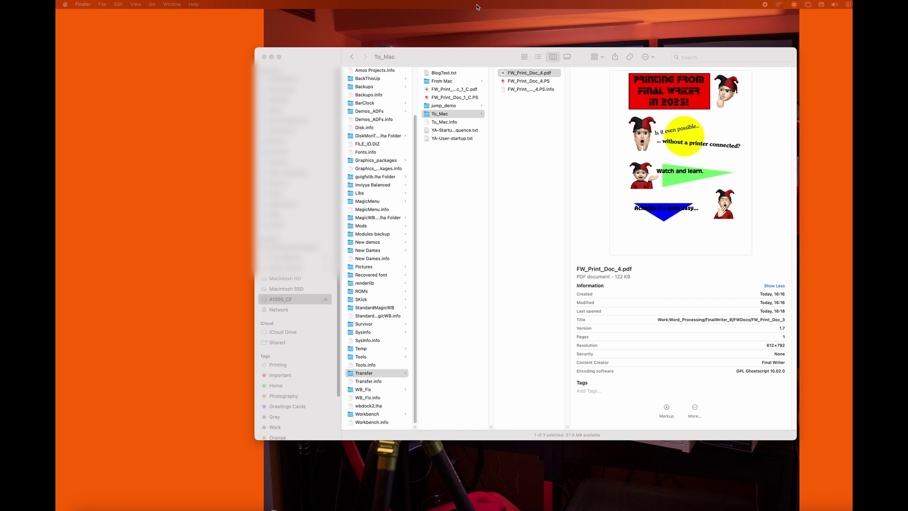
pyautogui.click(501, 74)
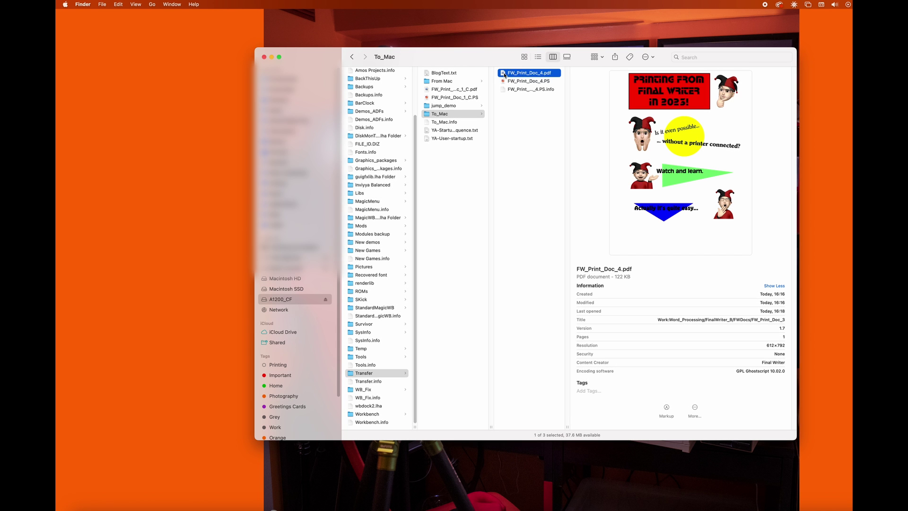
# Open FW_Print_Doc_4.pdf in Preview and print one A4 copy on the Canon MG5600 series
pyautogui.doubleClick(505, 75)
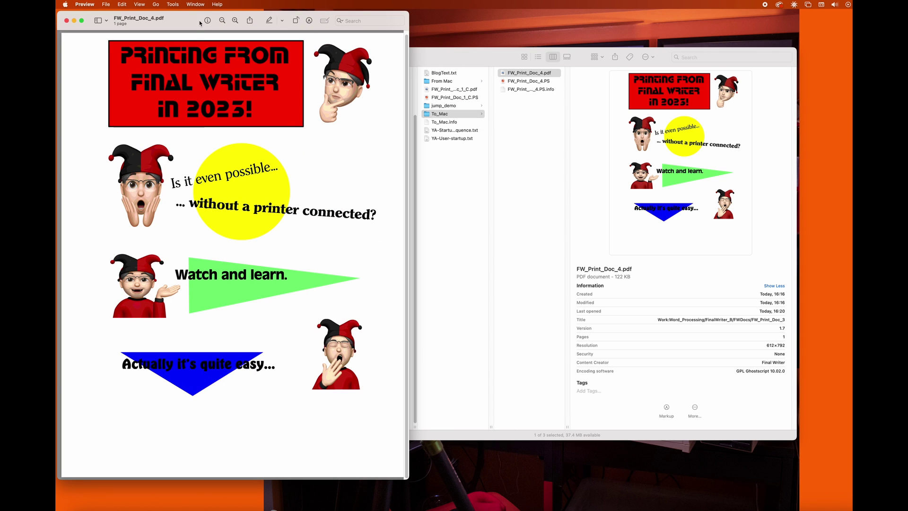
pyautogui.moveTo(181, 22); pyautogui.dragTo(268, 23)
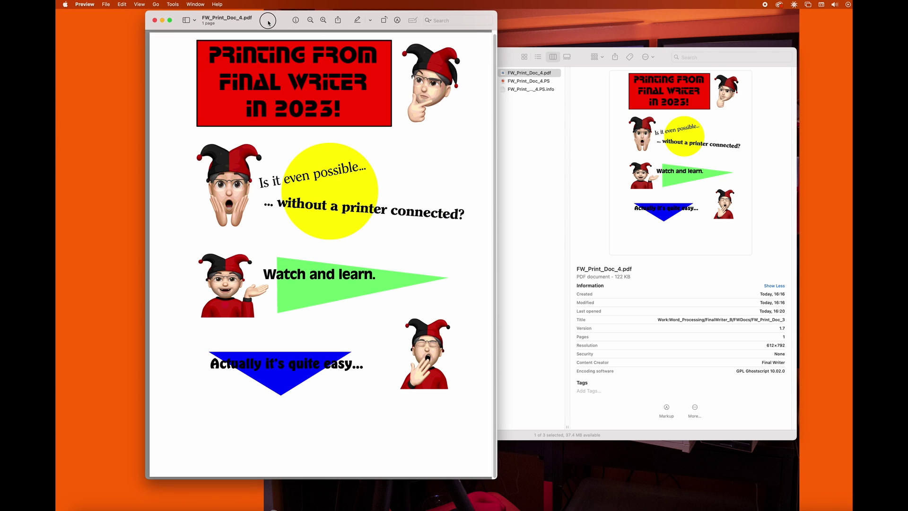
pyautogui.press('super+p')
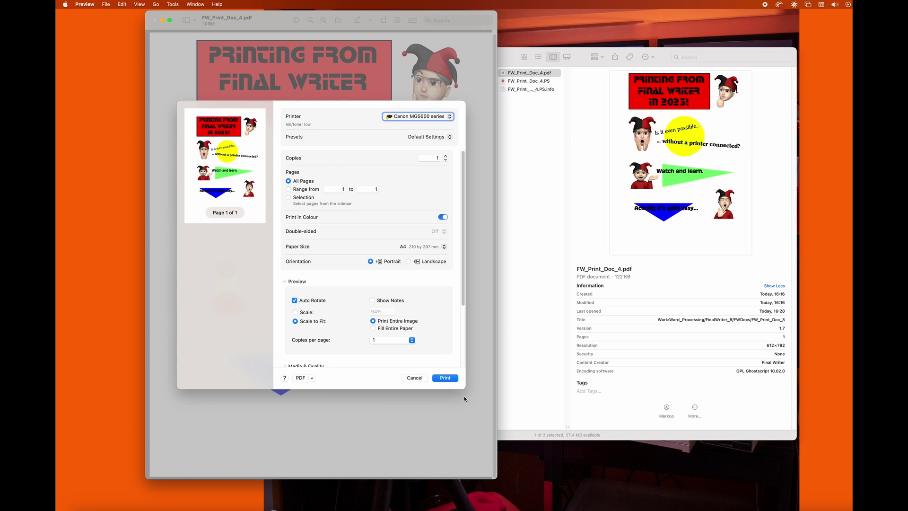
pyautogui.click(448, 379)
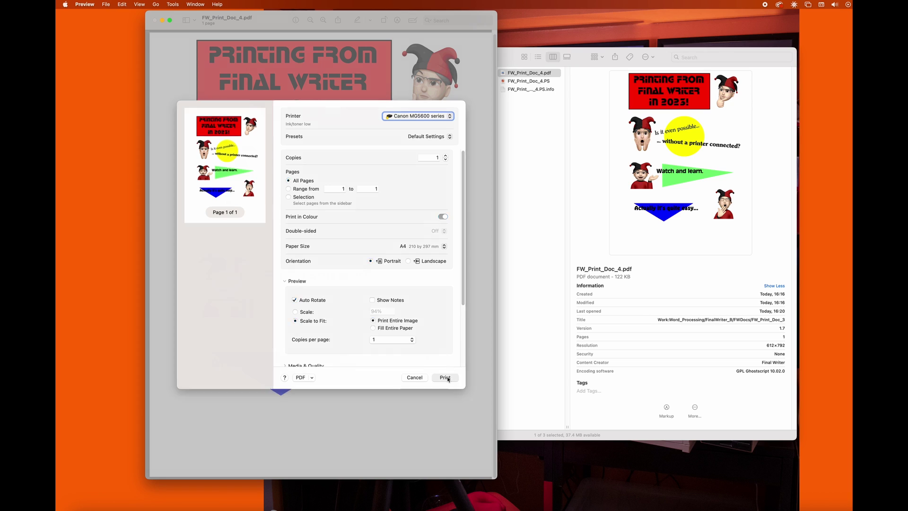